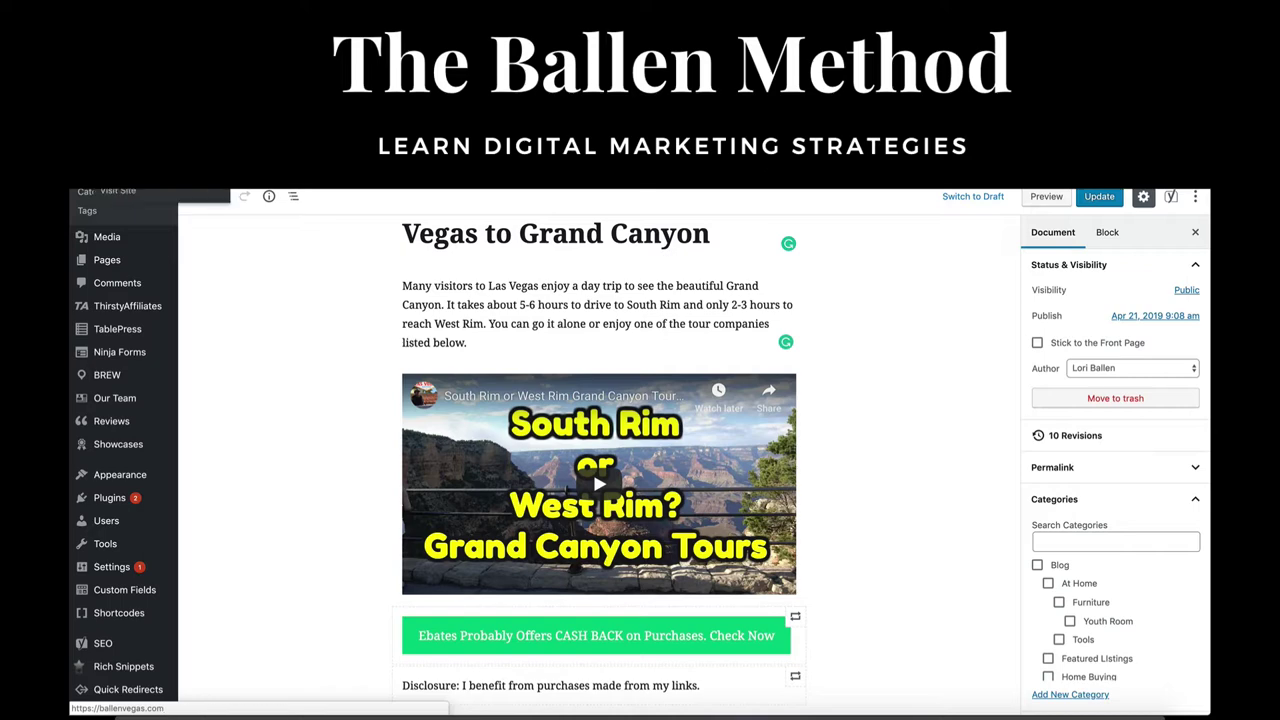
View the live Las Vegas site in a new tab, then close it to return to the post editor
right_click(115, 191)
left_click(210, 197)
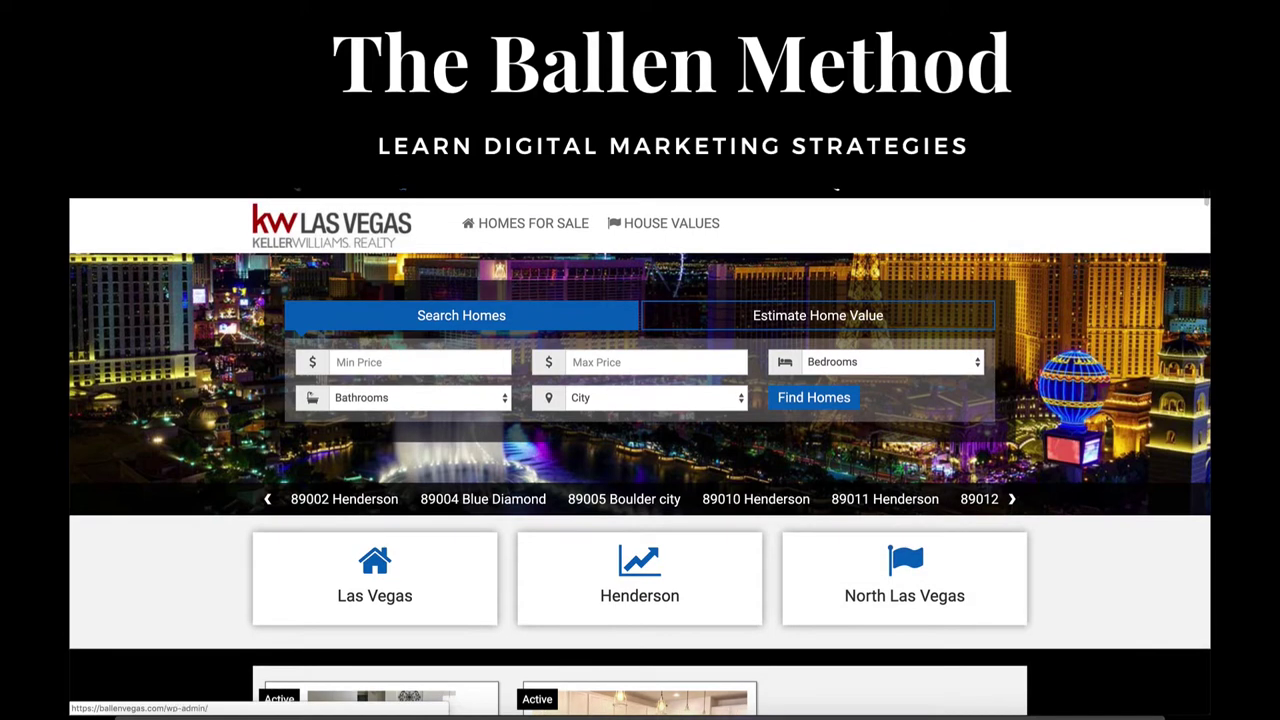
key("ctrl+w")
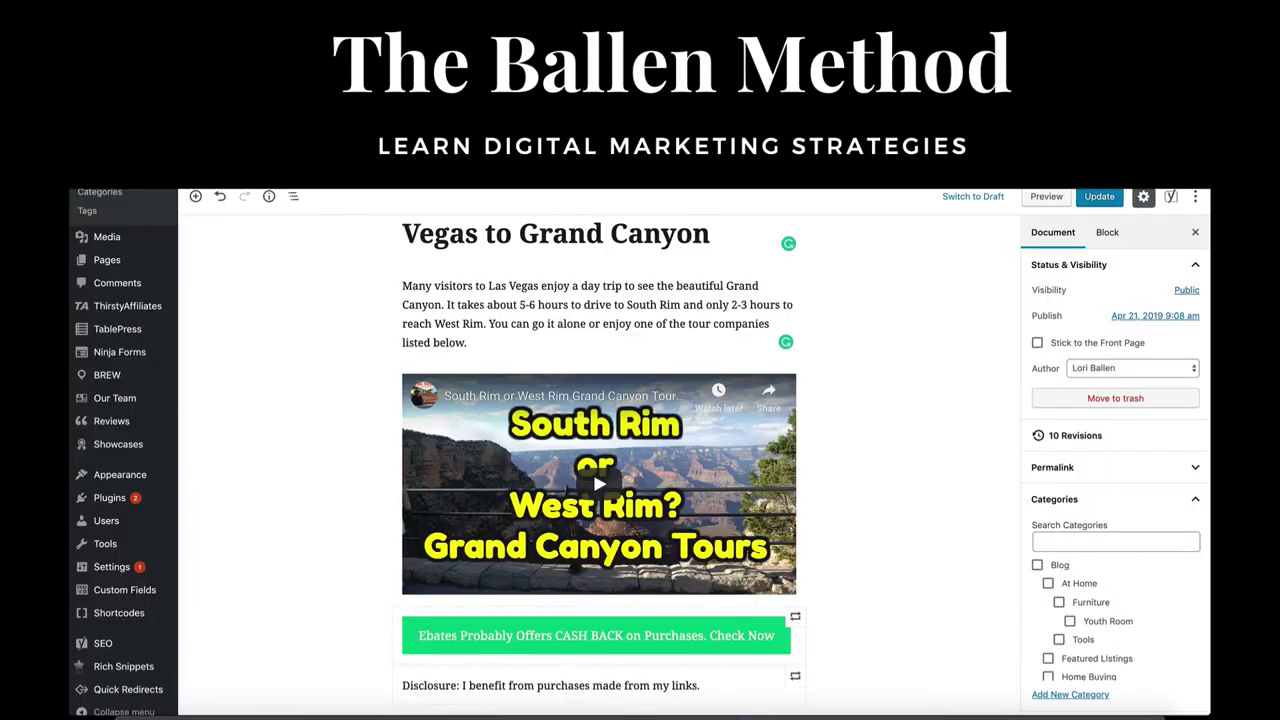
Preview the Vegas to Grand Canyon post on the Keller Williams site and scroll down its intro
left_click(1046, 197)
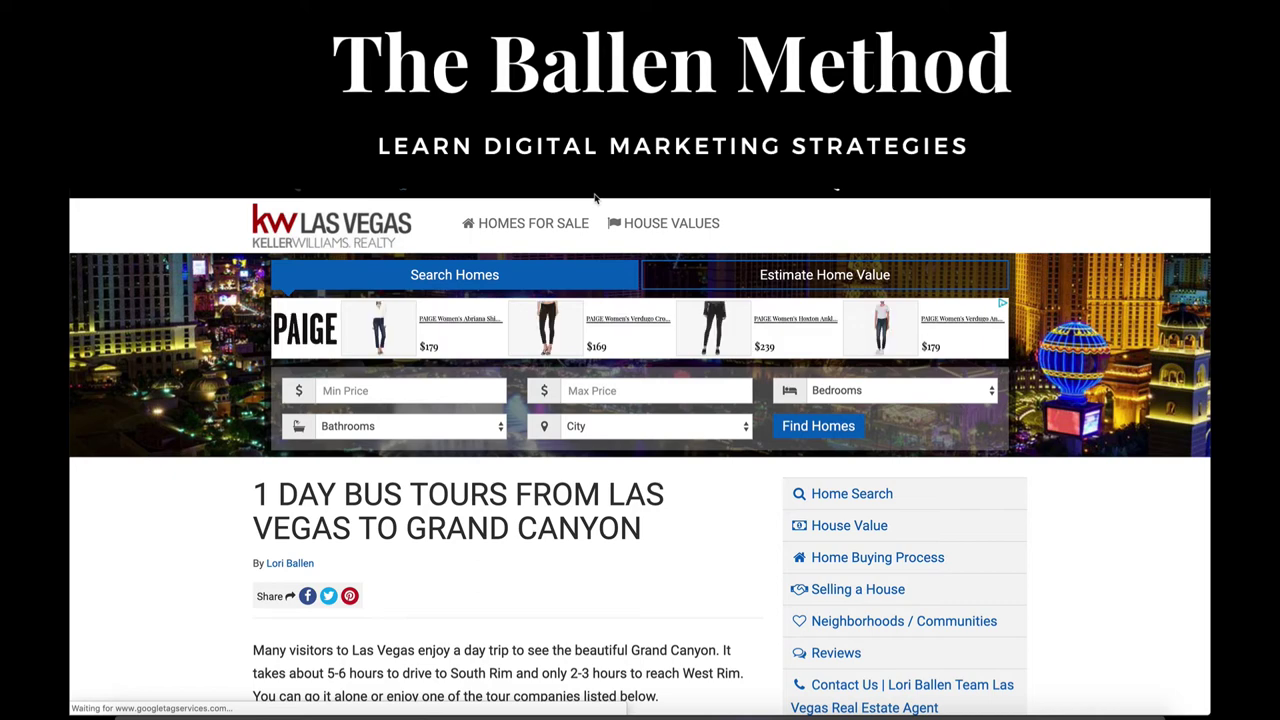
scroll(534, 392, "down", 3)
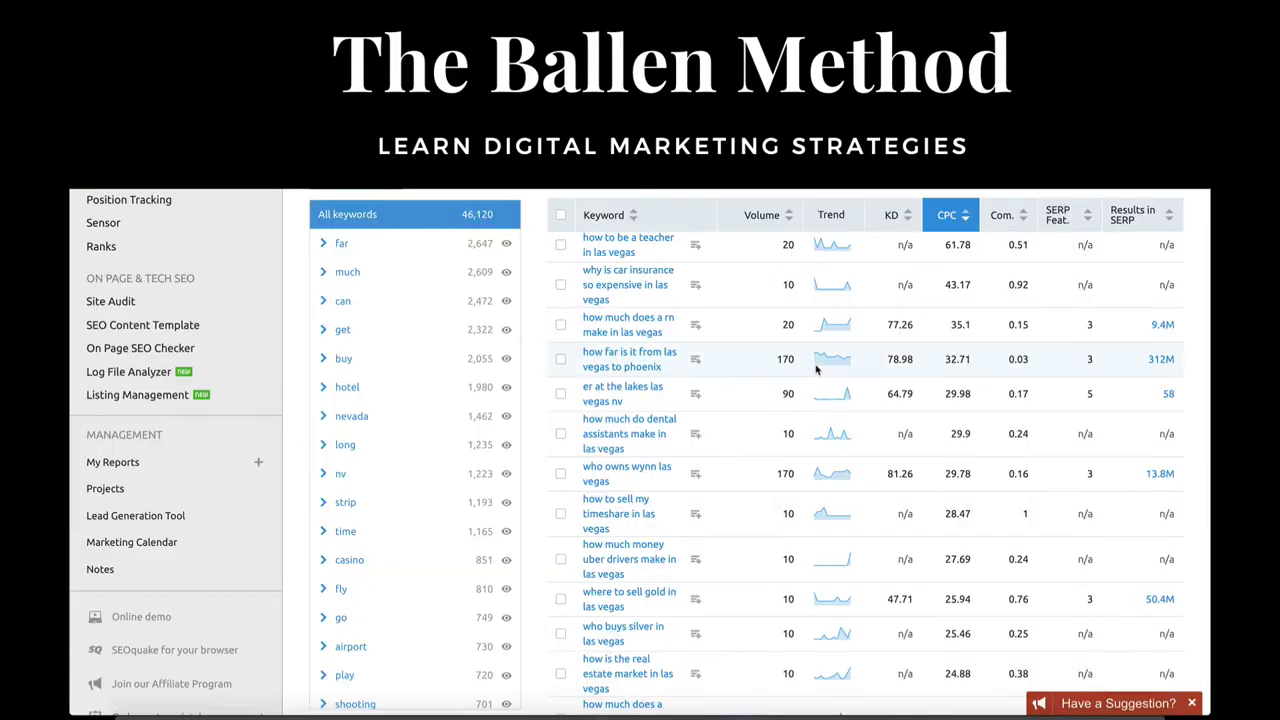
scroll(812, 368, "up", 5)
scroll(812, 368, "up", 3)
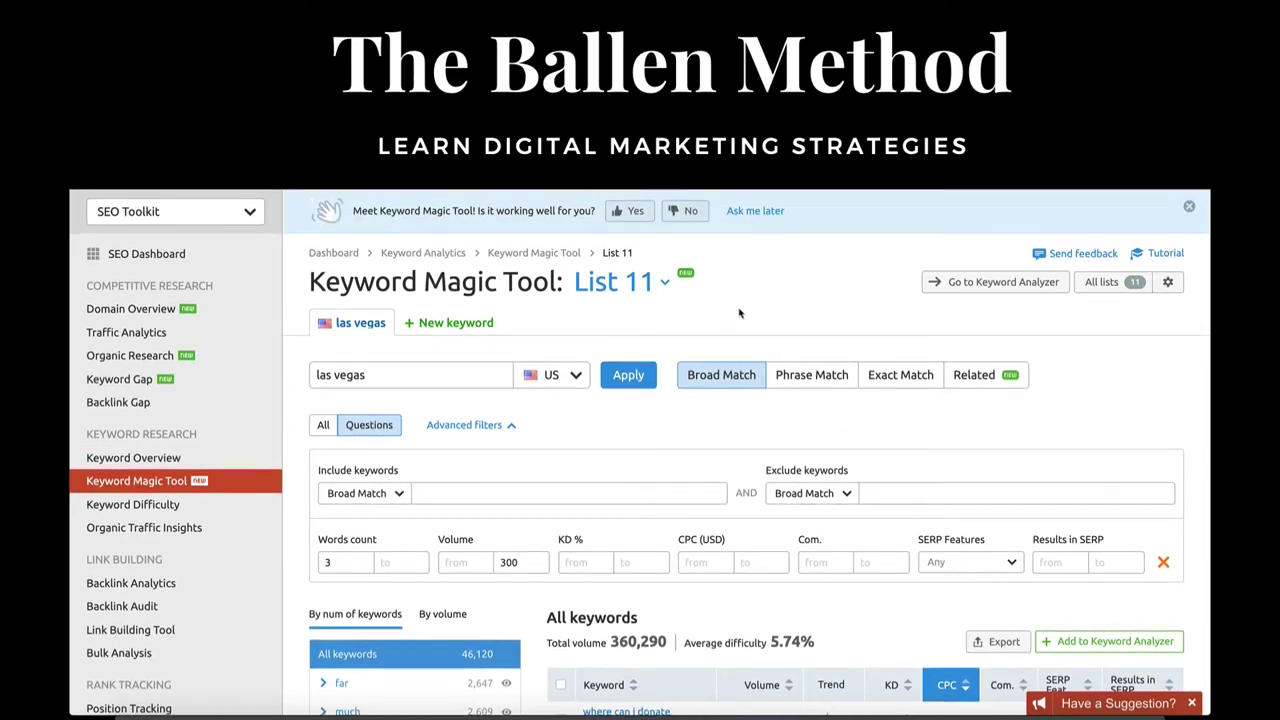
scroll(741, 313, "down", 2)
scroll(741, 313, "up", 2)
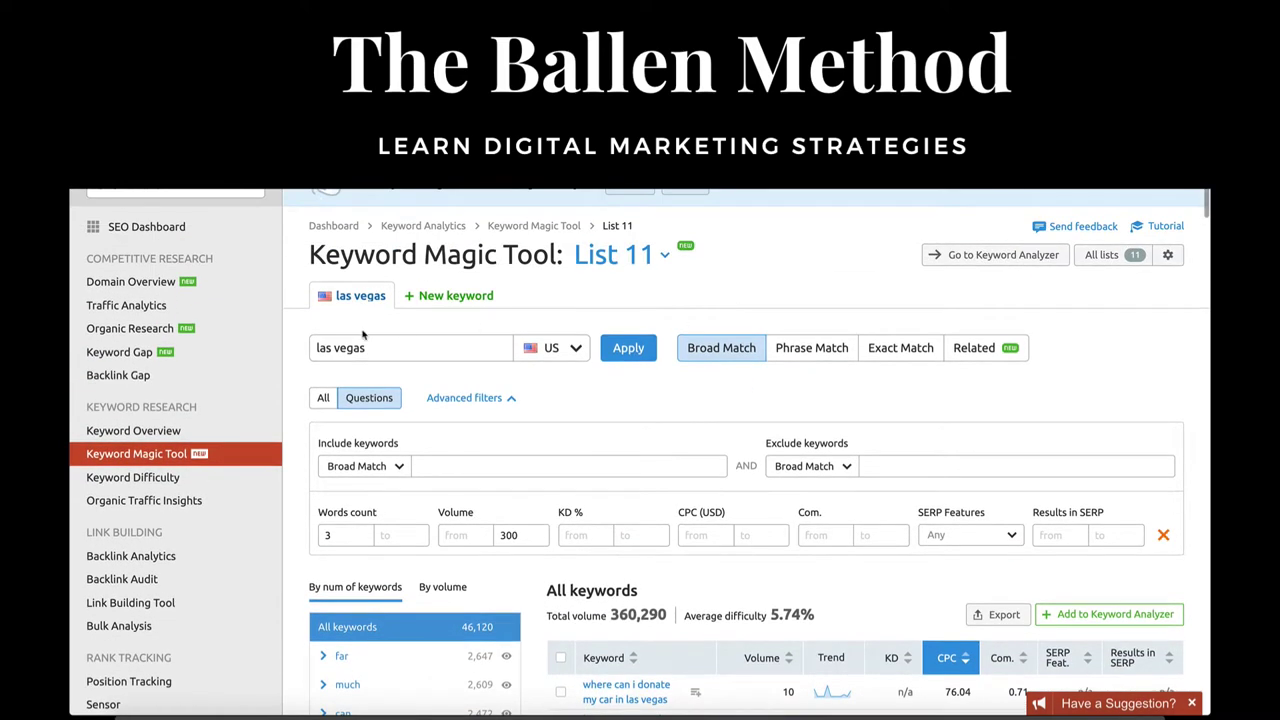
scroll(364, 336, "down", 2)
triple_click(422, 261)
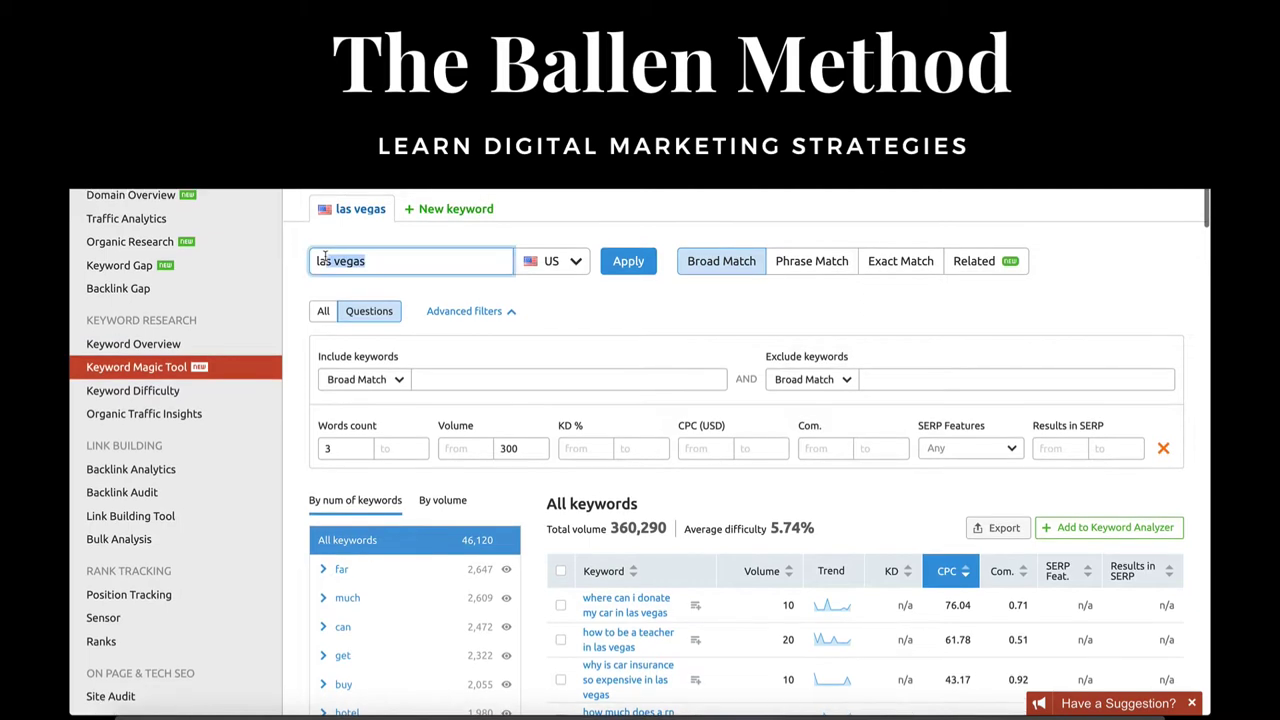
left_click(422, 264)
scroll(395, 268, "down", 1)
scroll(395, 268, "down", 1)
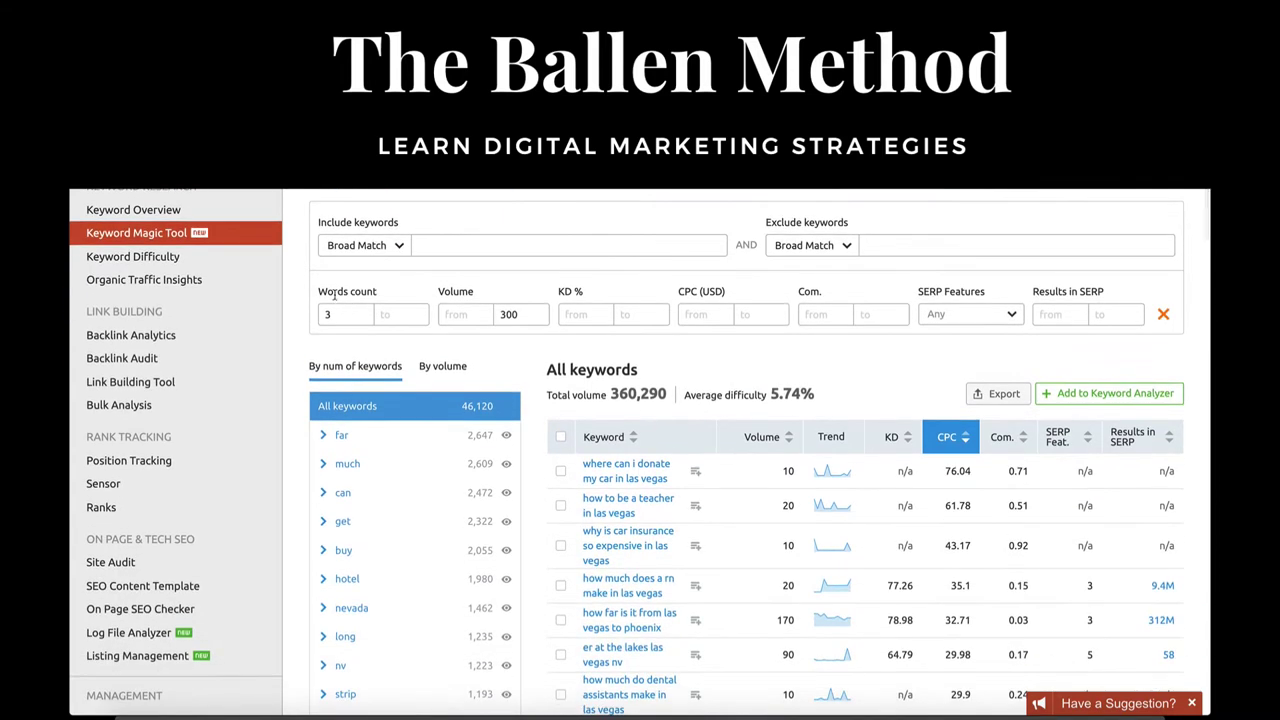
left_click_drag(355, 290, 338, 314)
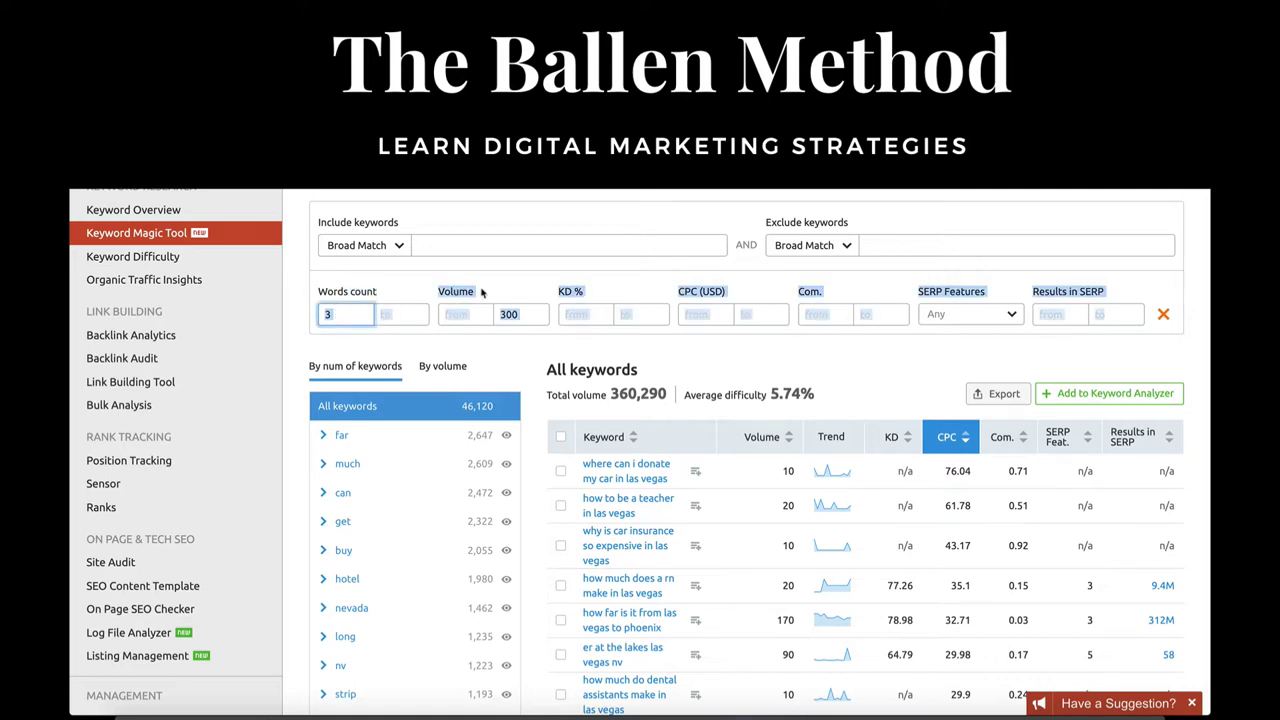
left_click(531, 313)
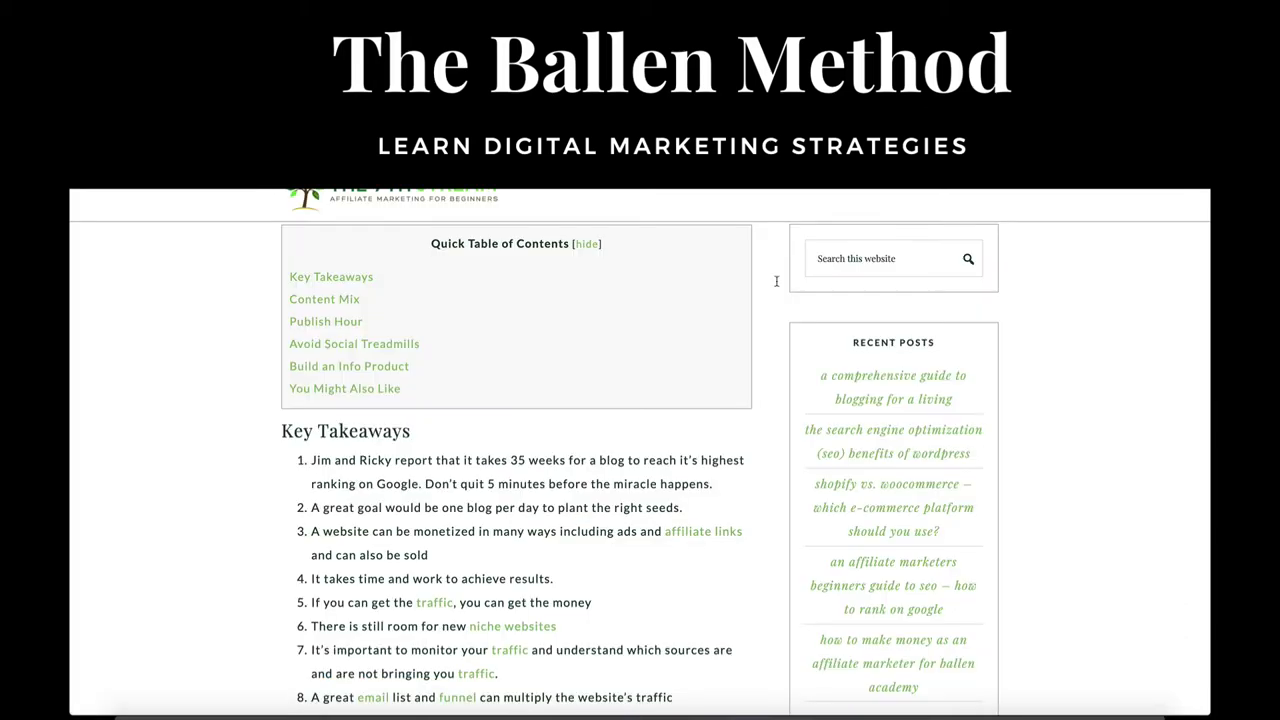
Scroll the guide down to Content Mix and highlight the one-third Response posts bullet
scroll(548, 306, "up", 3)
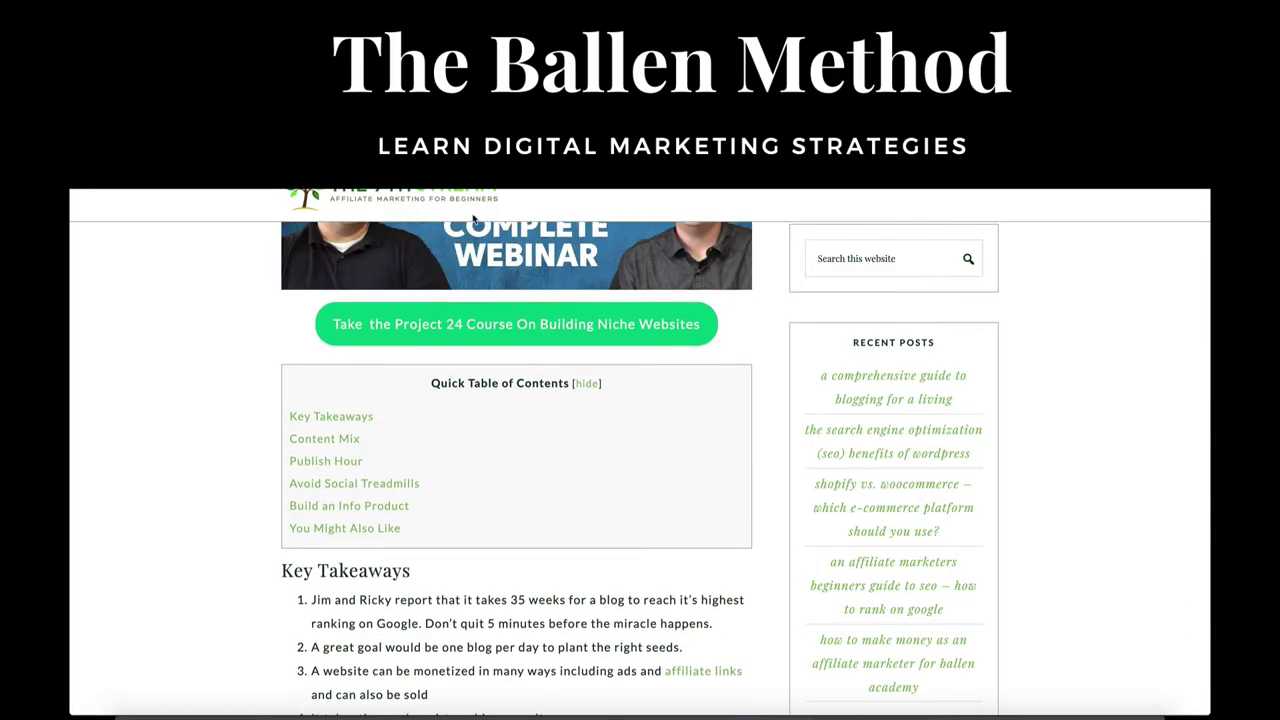
scroll(508, 228, "up", 5)
scroll(508, 230, "down", 5)
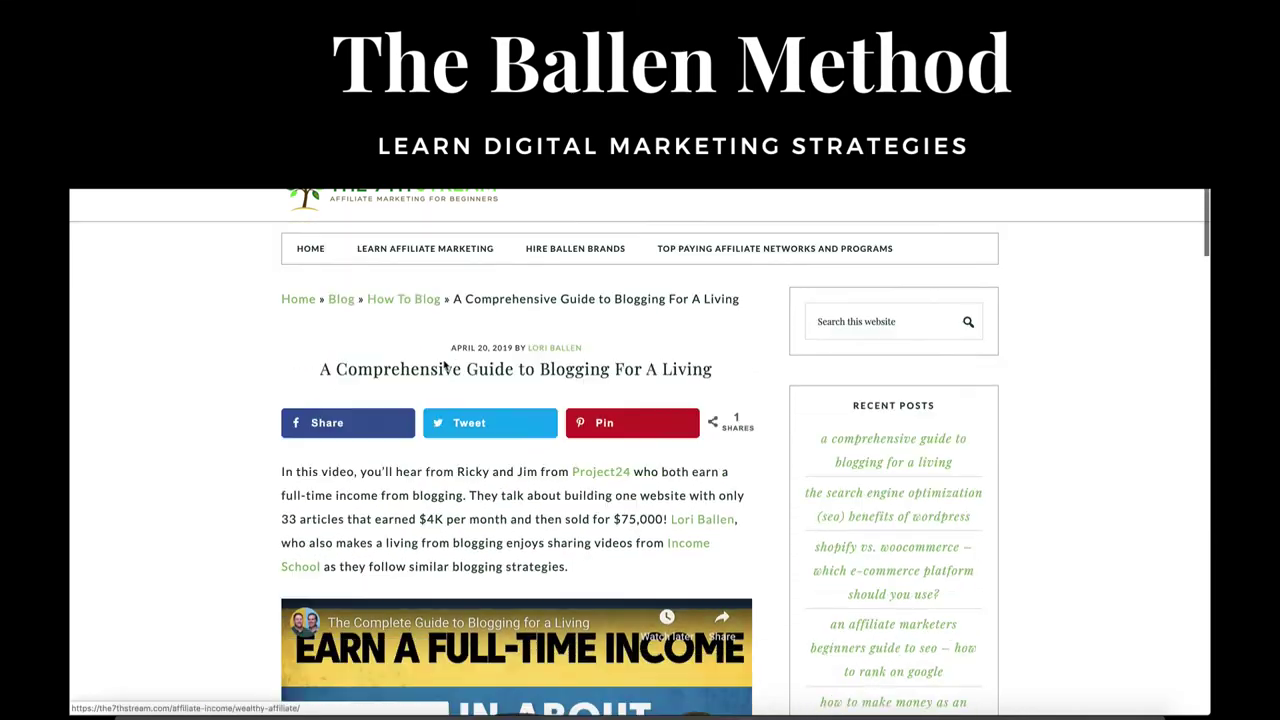
scroll(561, 375, "up", 2)
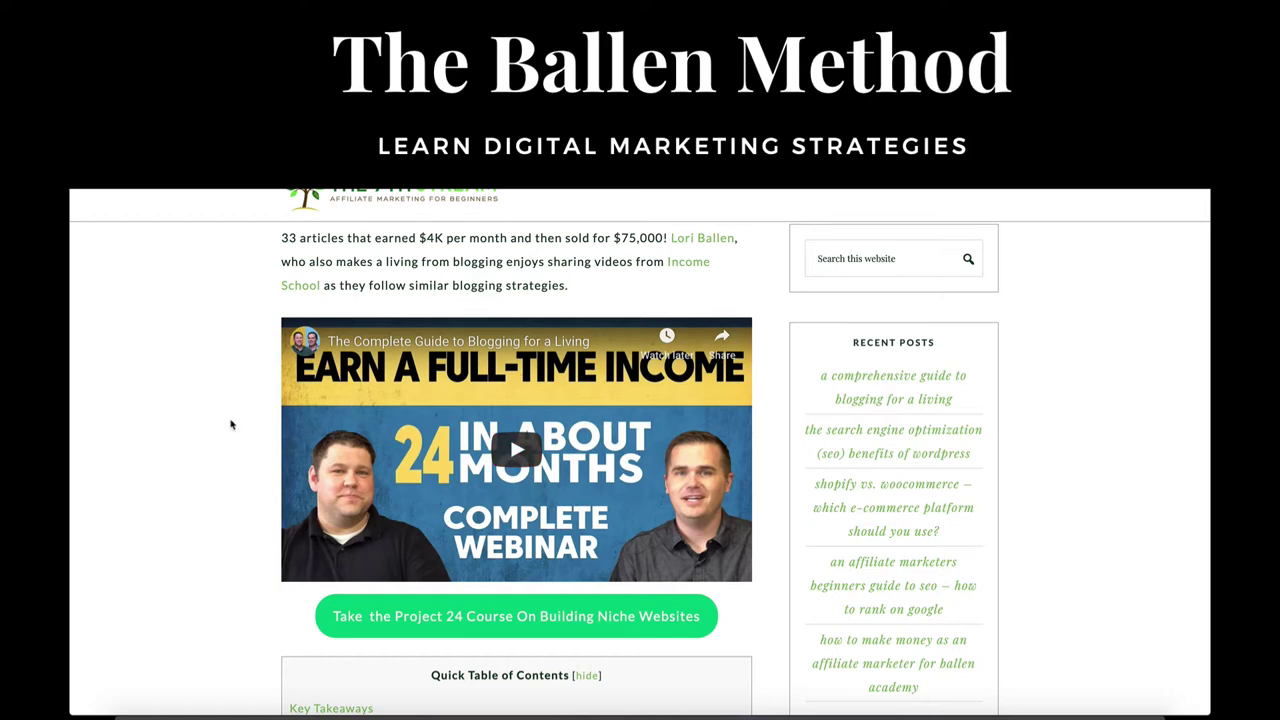
scroll(230, 425, "down", 3)
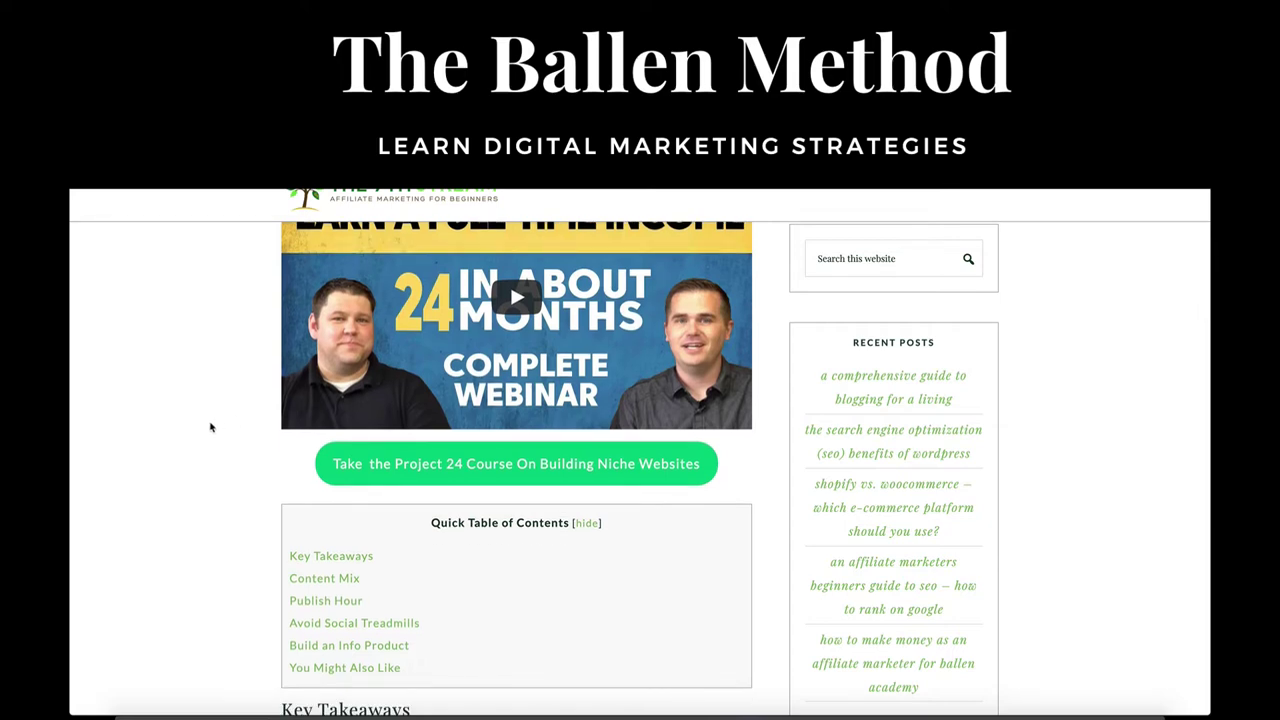
scroll(210, 427, "down", 1)
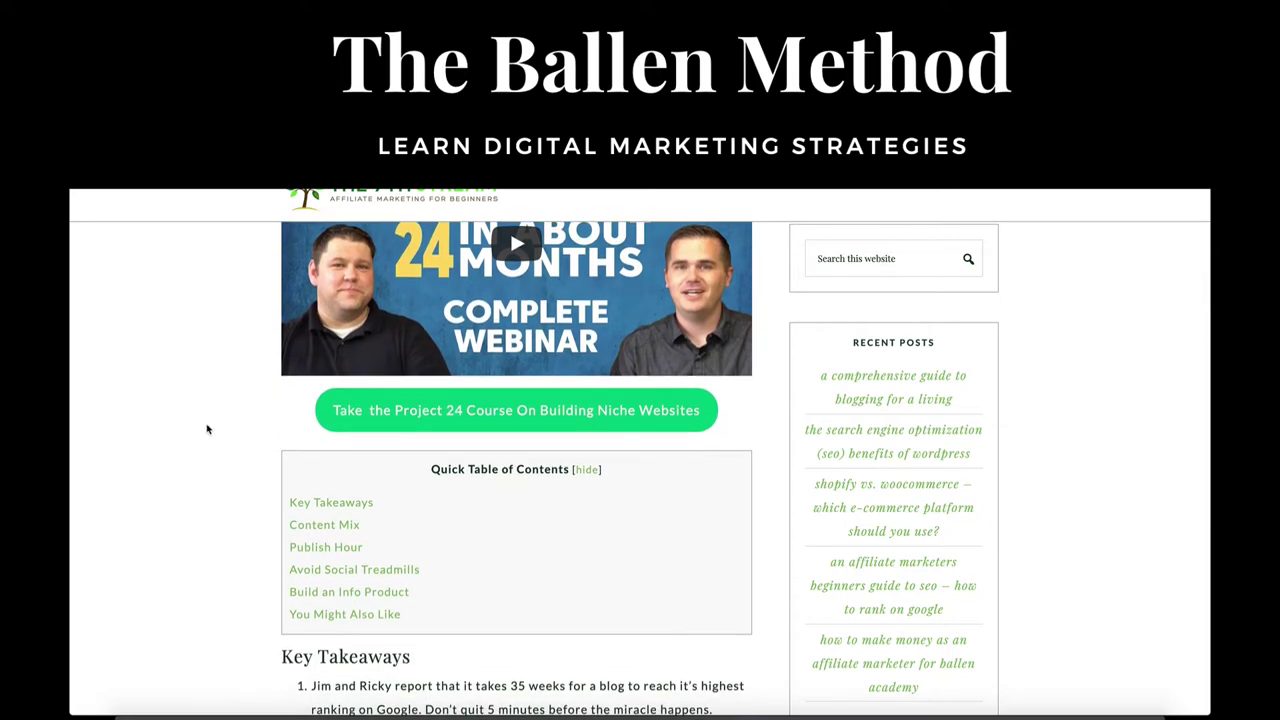
scroll(207, 429, "down", 2)
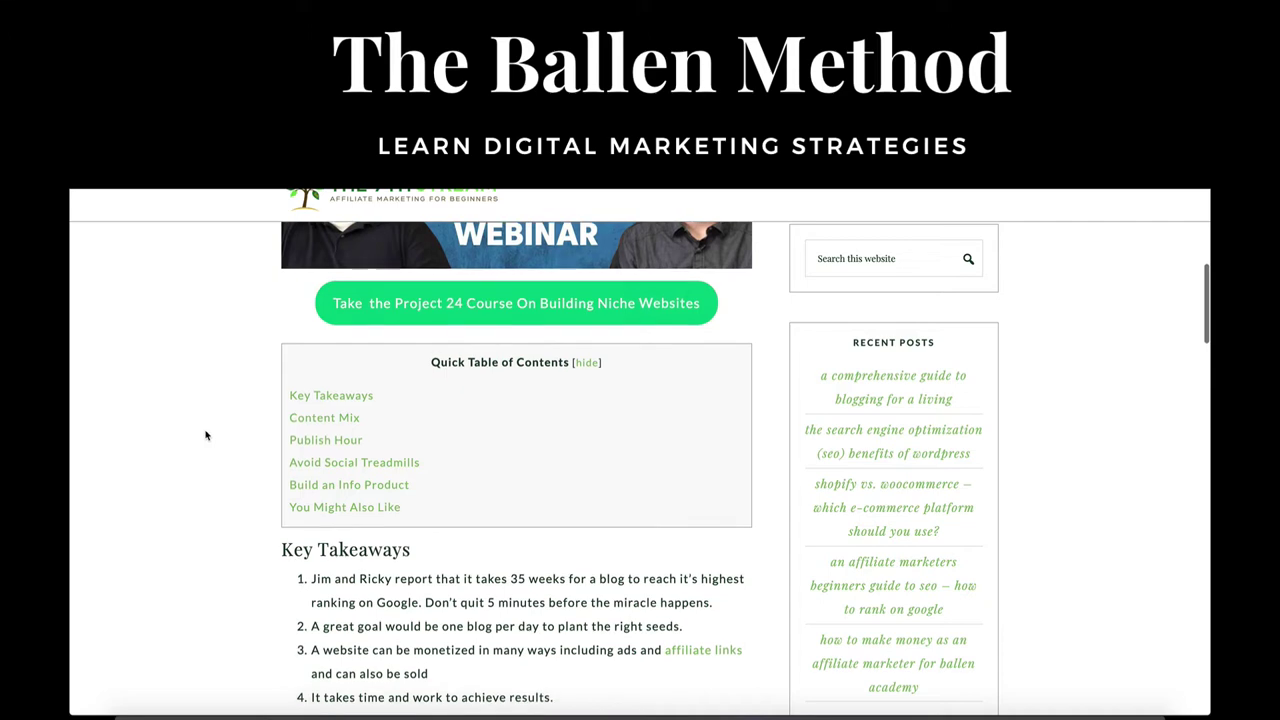
scroll(205, 435, "down", 1)
scroll(206, 435, "down", 1)
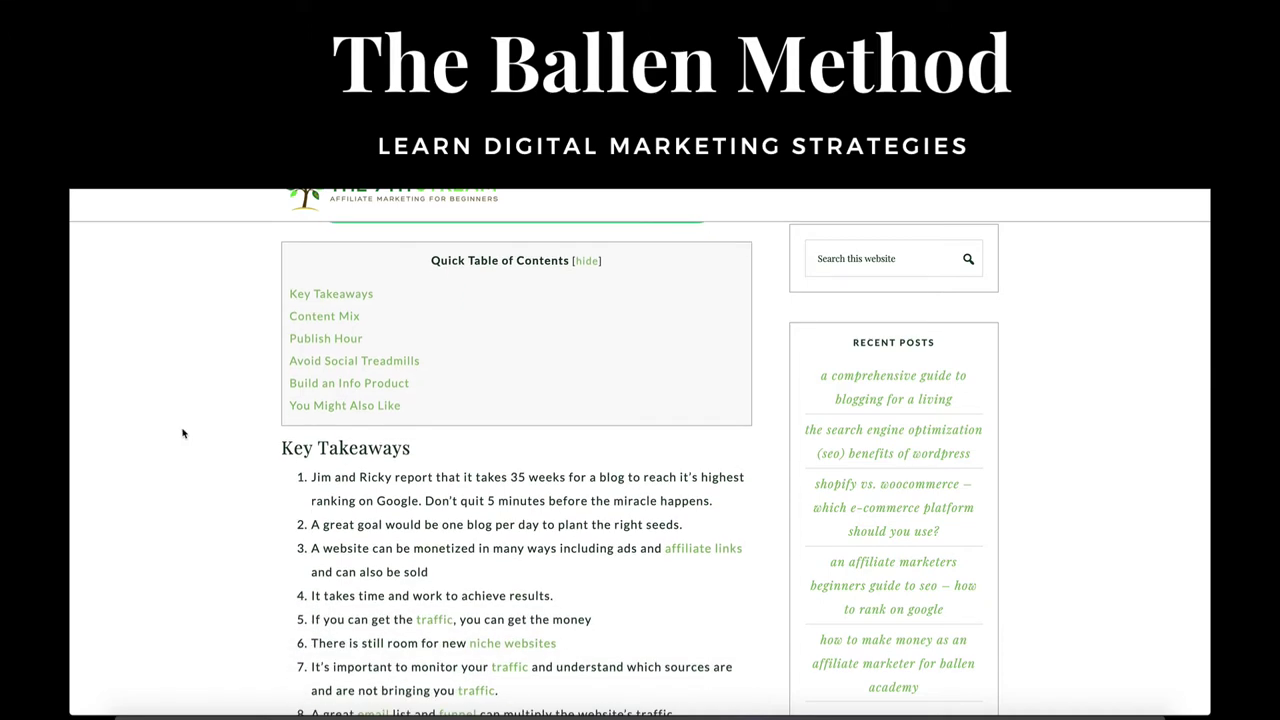
scroll(407, 455, "down", 6)
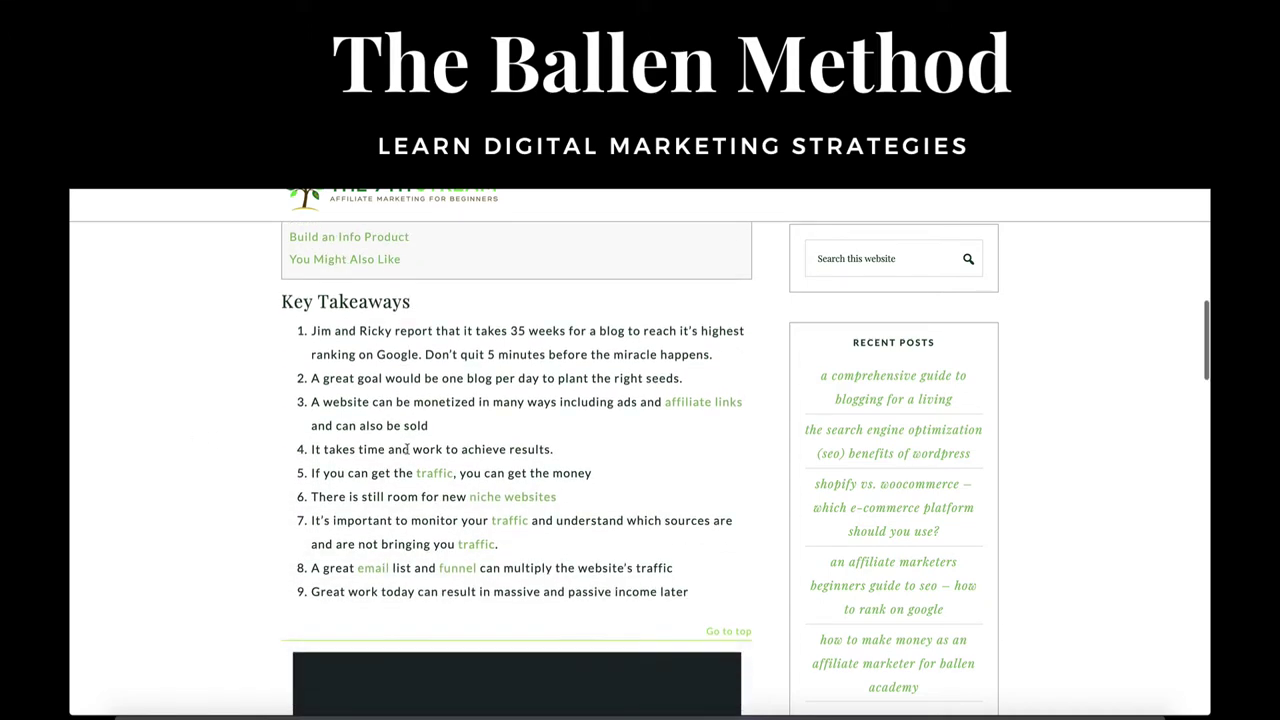
scroll(407, 455, "down", 8)
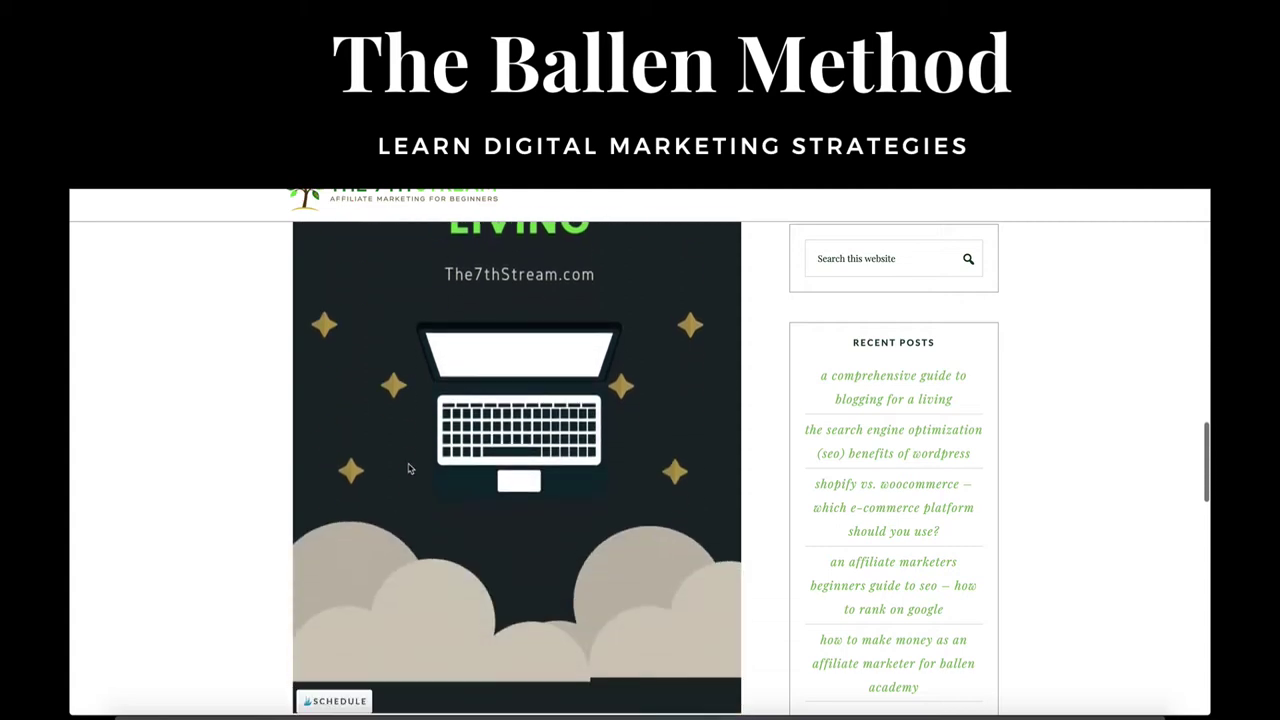
scroll(408, 468, "down", 1)
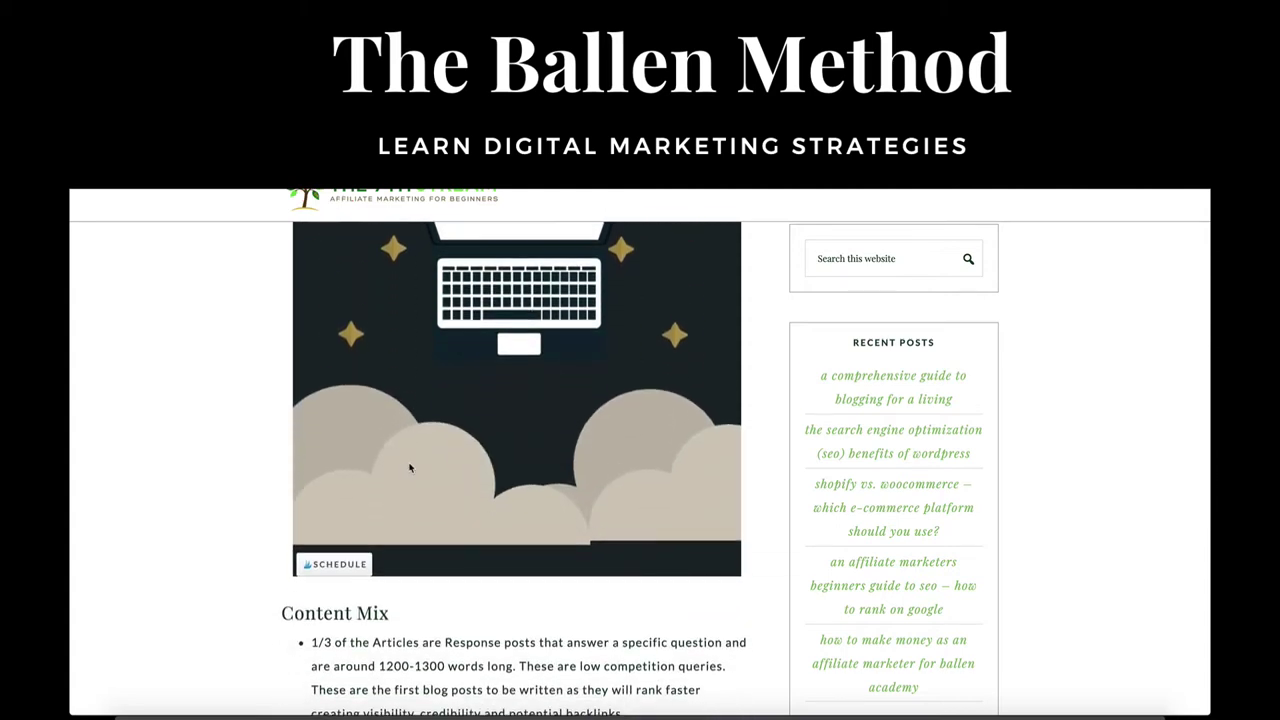
scroll(410, 467, "down", 3)
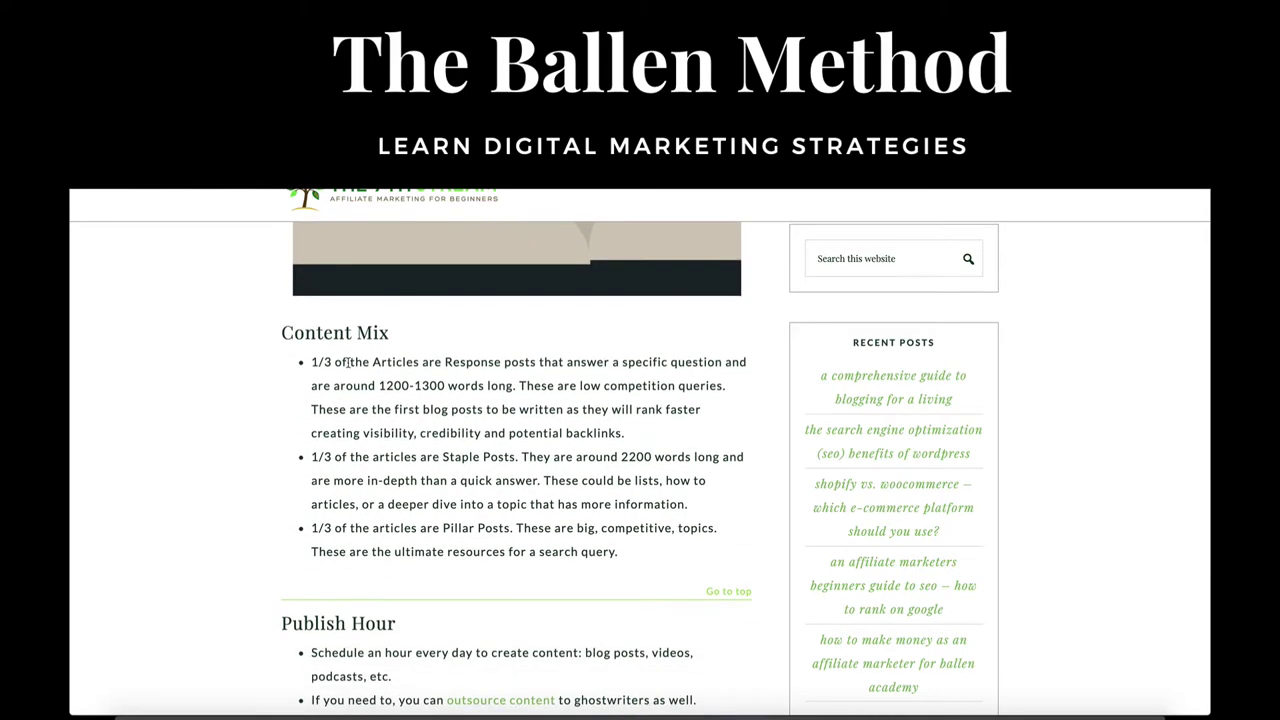
left_click_drag(311, 361, 366, 360)
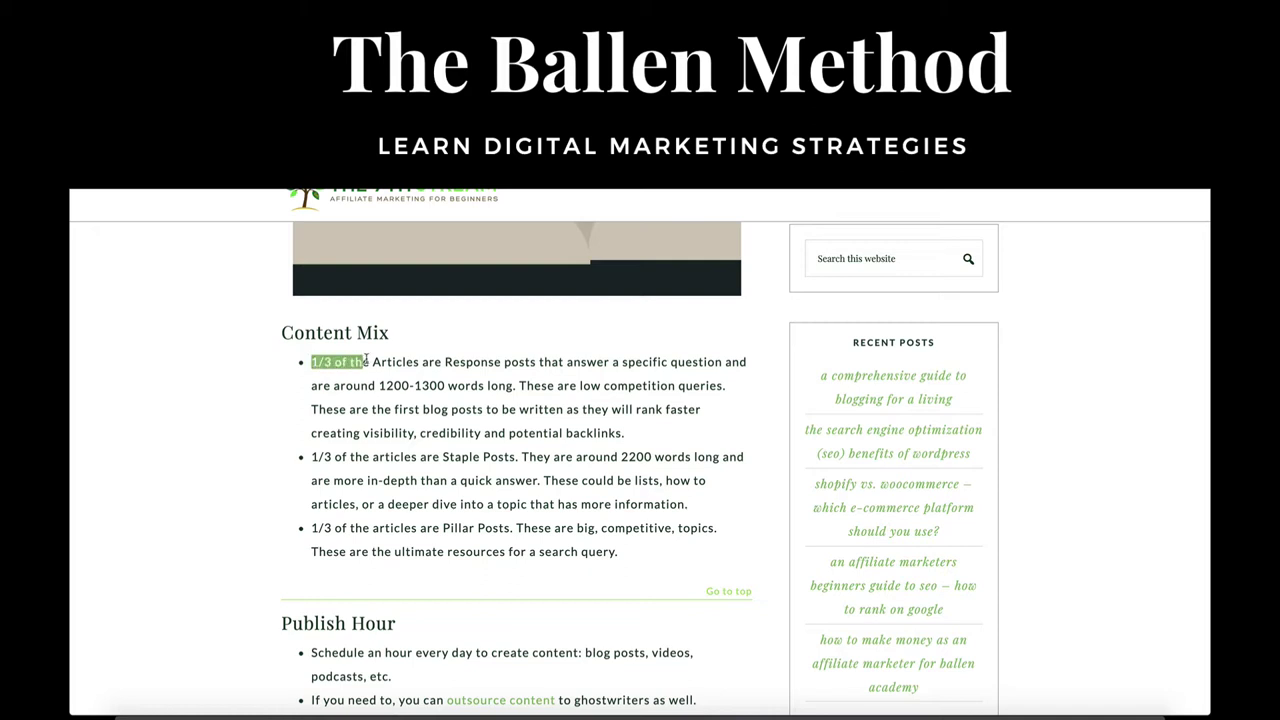